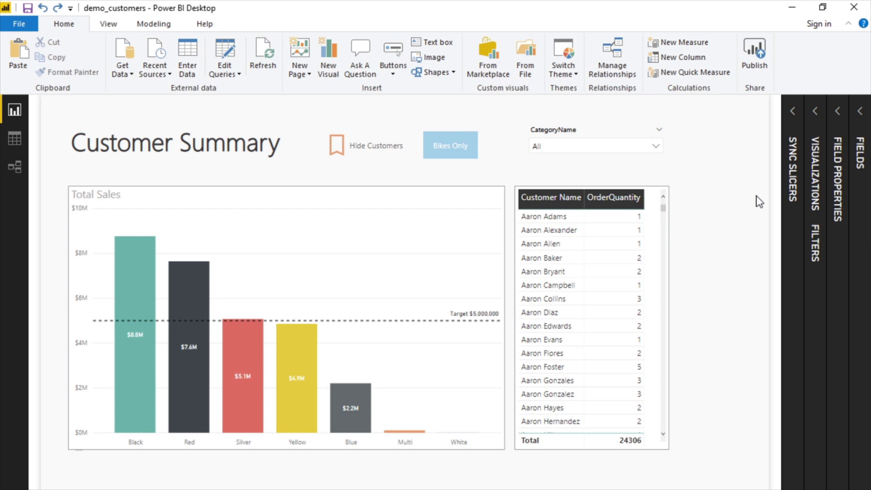
- Add a separate CategoryName dropdown slicer above the product table on the Sales By Year page
click(567, 125)
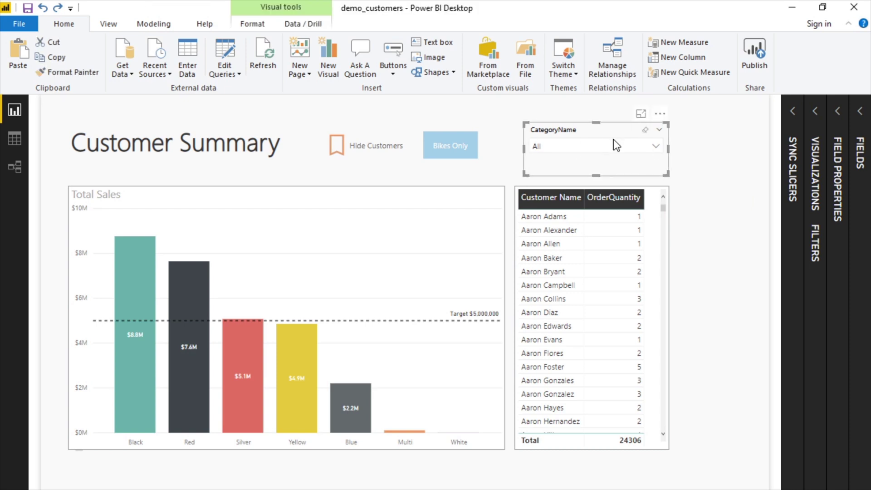
click(578, 151)
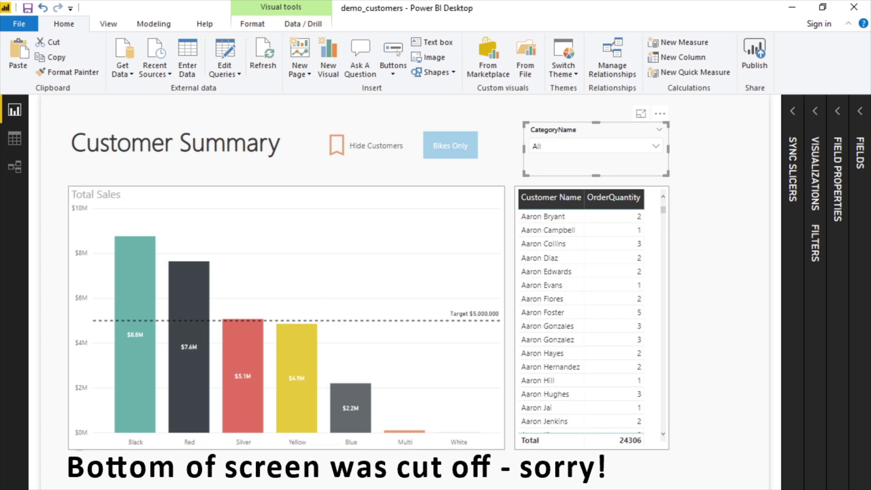
click(200, 489)
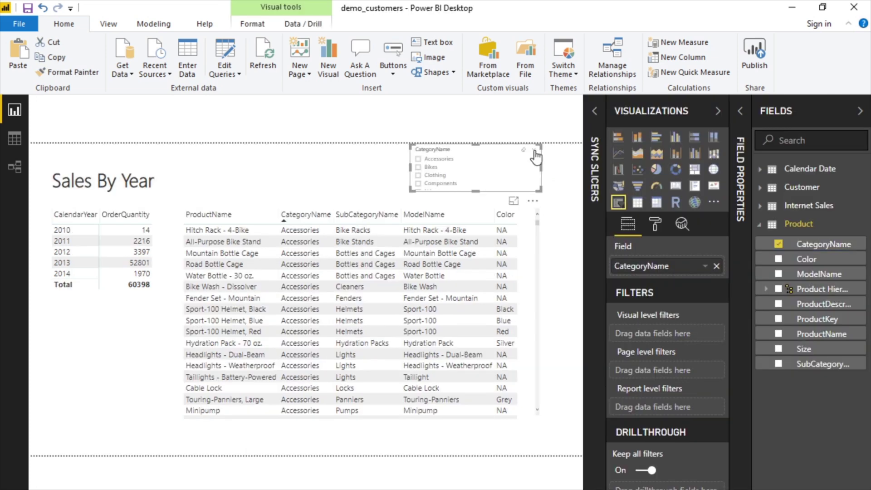
click(535, 155)
click(509, 172)
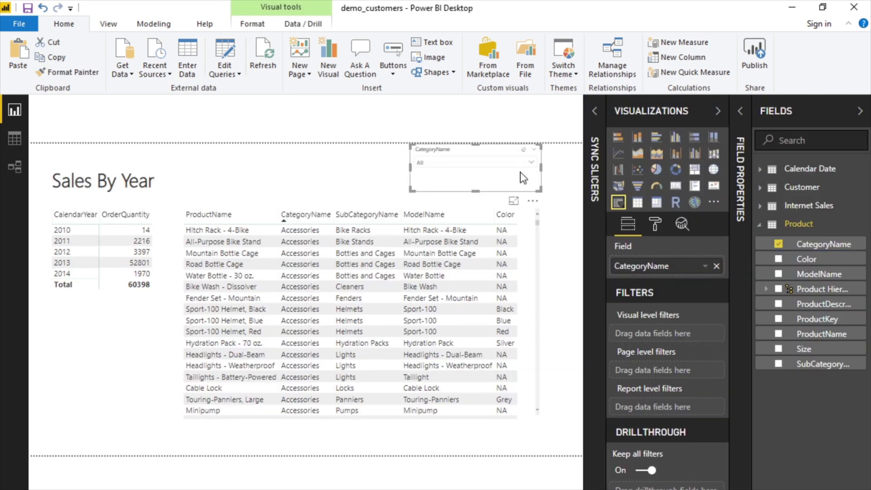
- Filter the Sales By Year page to Clothing with its CategoryName slicer and check the slicer on the Customer Summary page
click(860, 111)
click(522, 138)
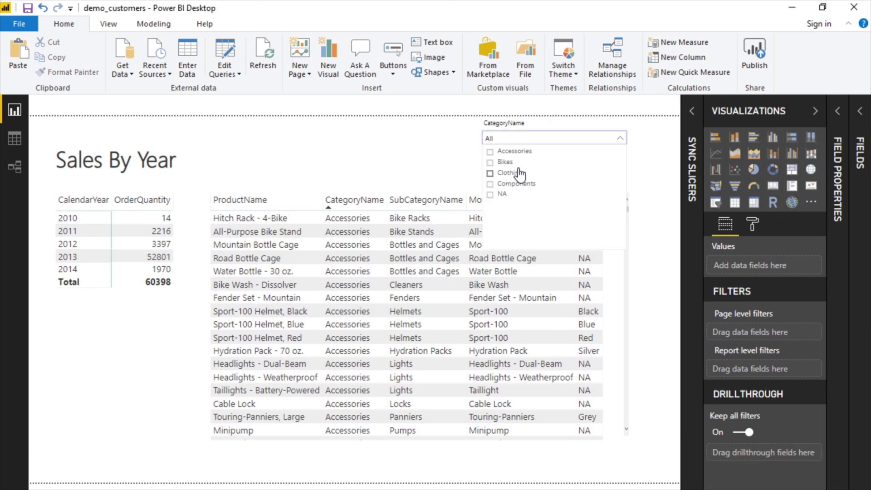
click(519, 174)
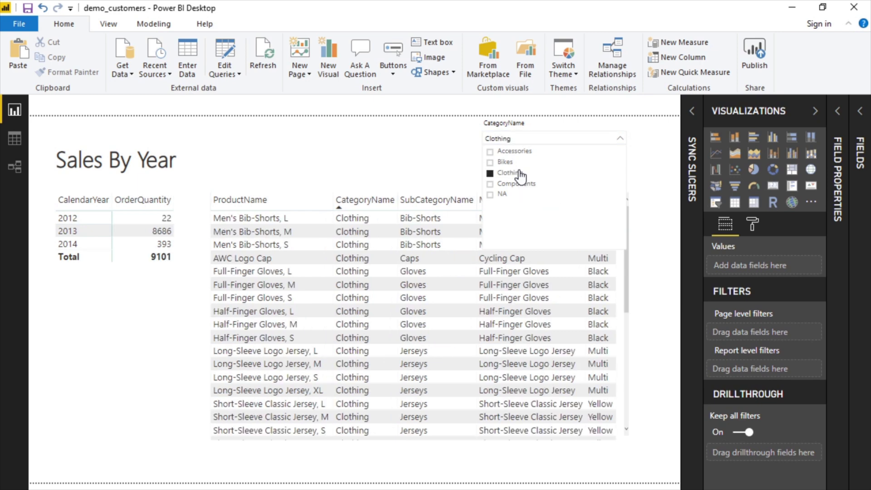
click(527, 139)
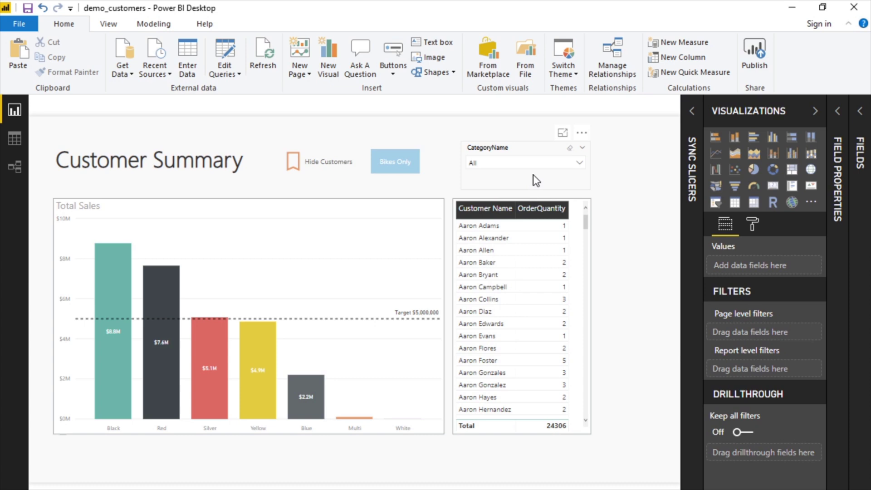
click(531, 162)
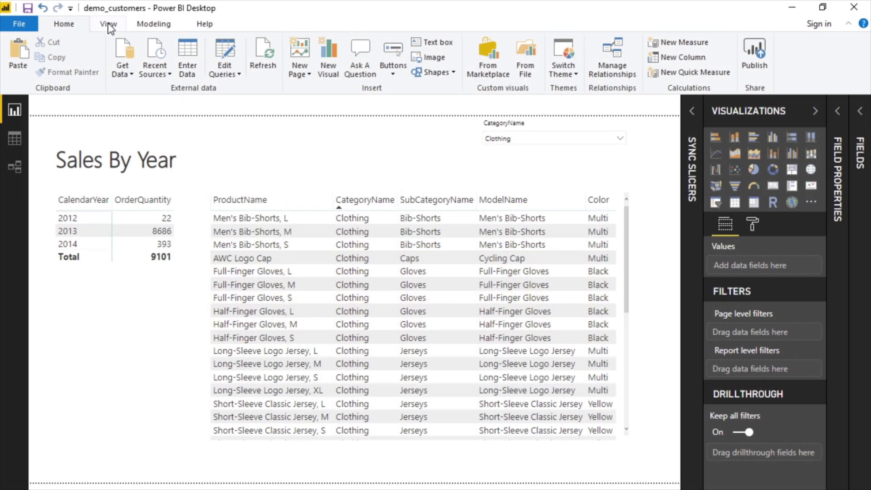
- Display the slicer sync settings for the CategoryName slicer on the Sales By Year page and reset that slicer to All
click(109, 26)
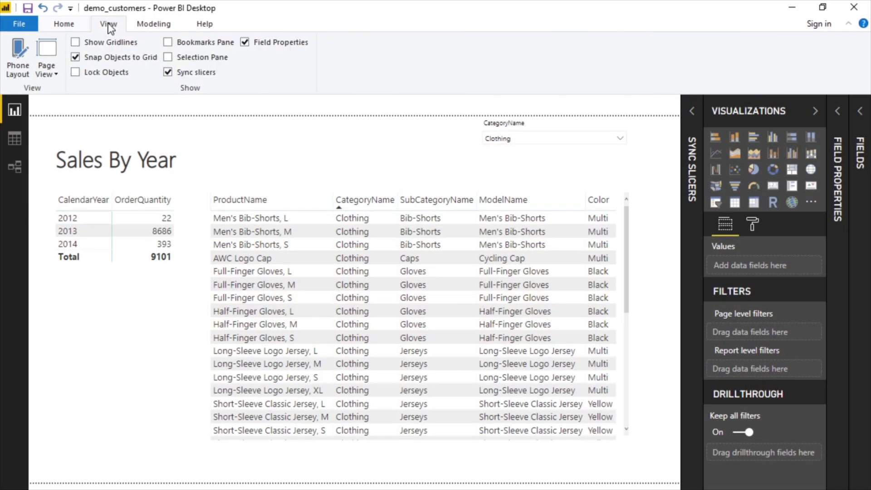
click(186, 72)
click(168, 72)
click(815, 111)
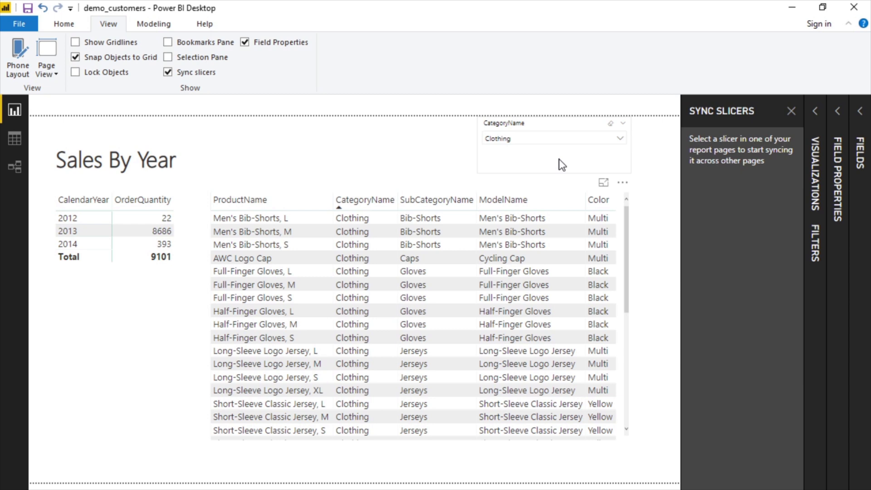
click(617, 161)
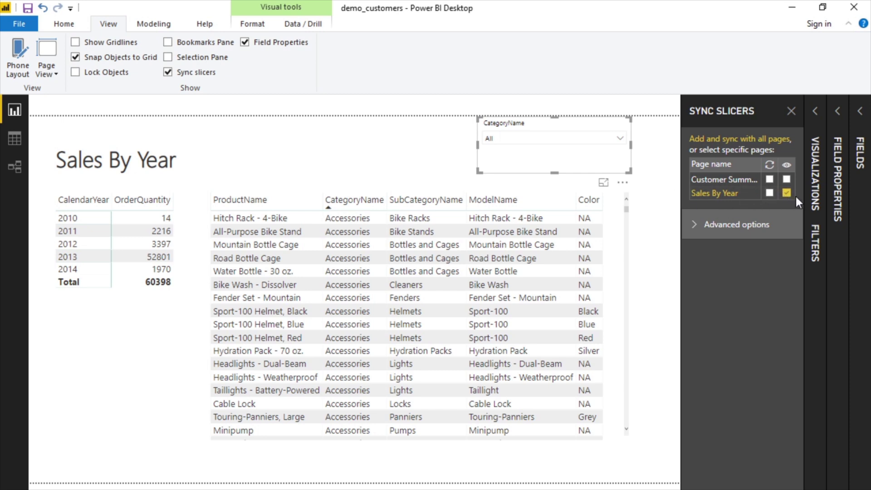
- Assign the CategoryName slicer on the Customer Summary page to a sync group named Category Name and copy the group name
click(77, 489)
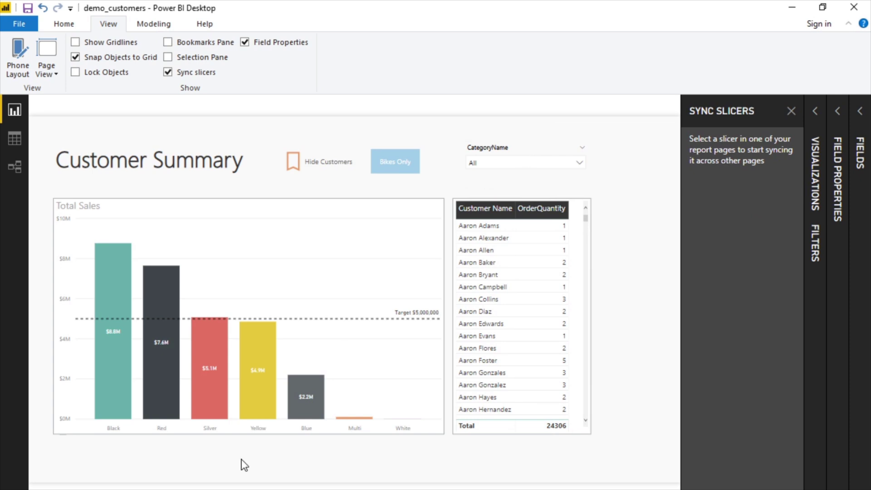
click(218, 489)
click(504, 155)
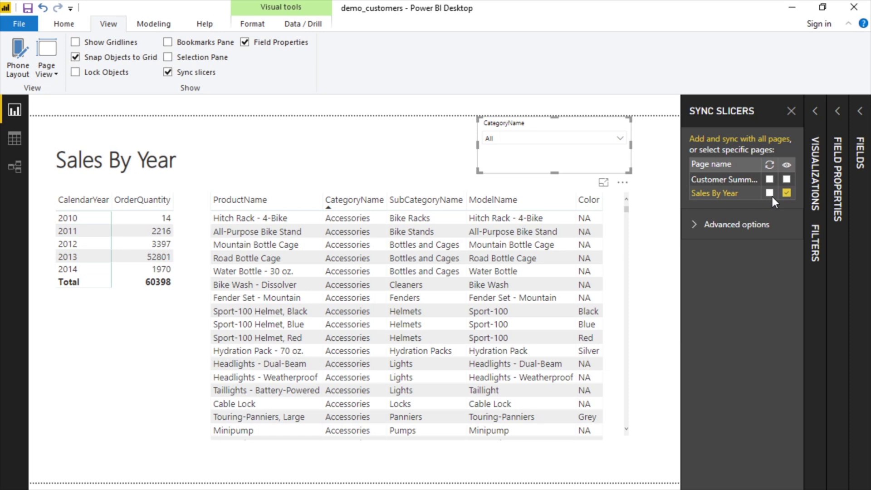
click(731, 226)
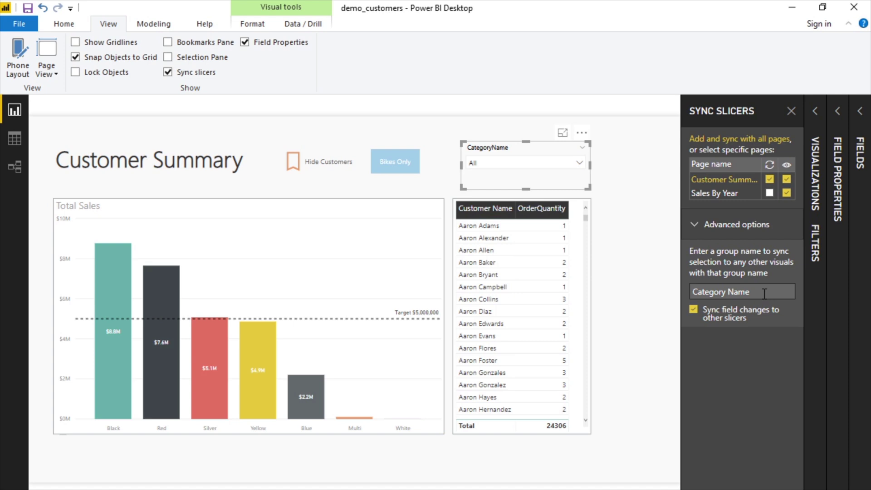
drag(765, 293, 694, 293)
key(ctrl+c)
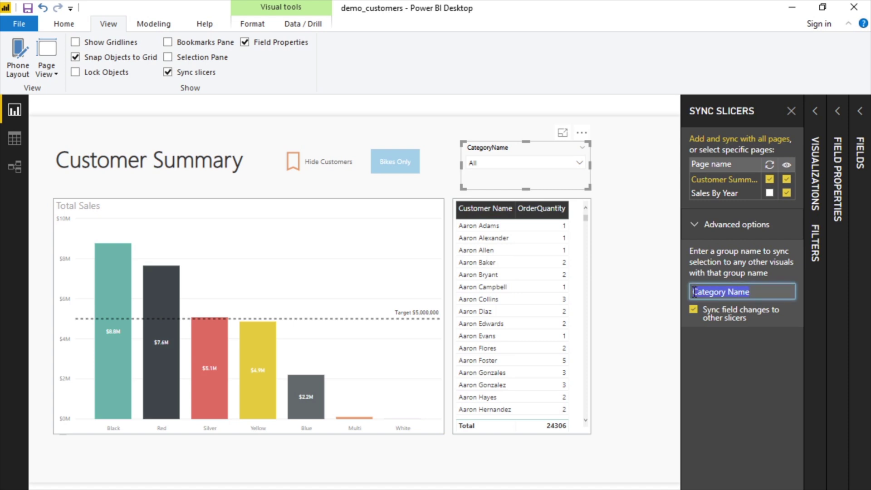
- Give the CategoryName slicer on the Sales By Year page the group name Category Name, with field changes synced to other slicers
key(ctrl+Page_Down)
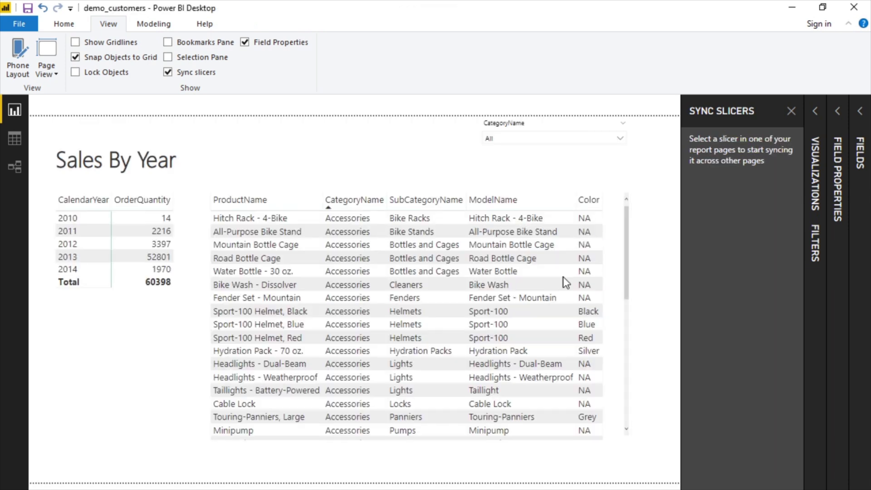
click(590, 161)
click(748, 291)
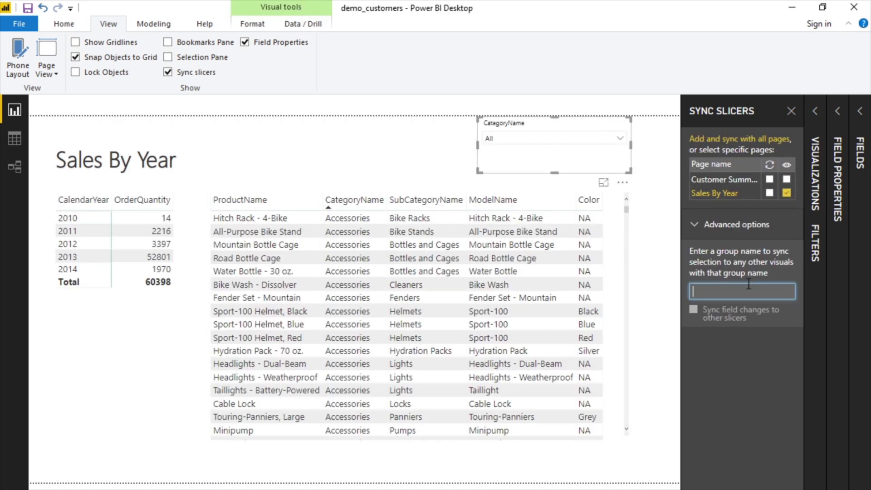
key(ctrl+v)
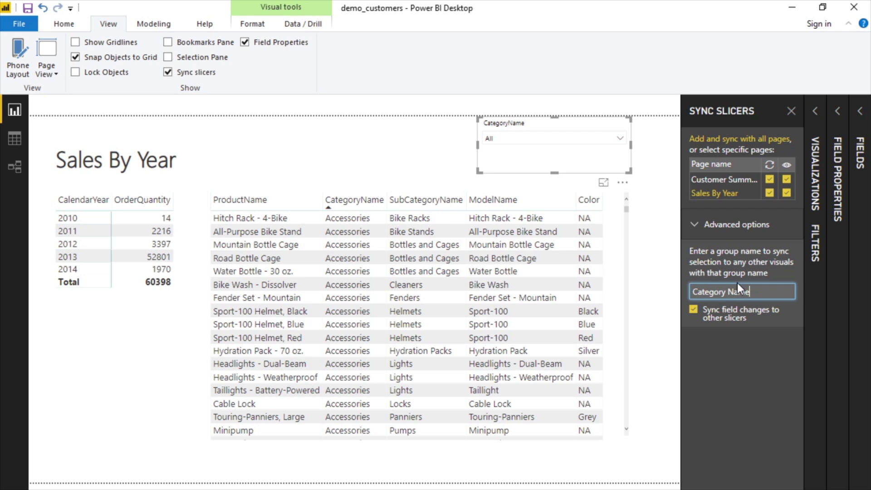
click(694, 309)
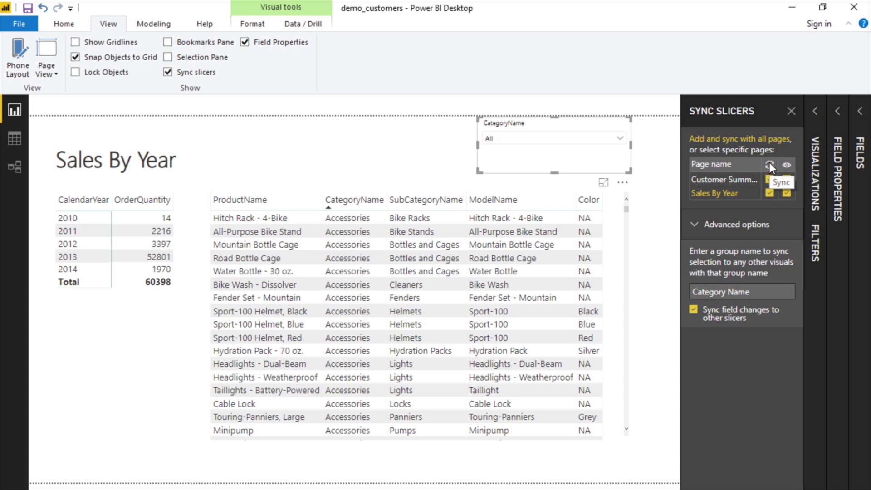
- Compare the sync settings of the CategoryName slicers on the Customer Summary and Sales By Year pages
click(131, 489)
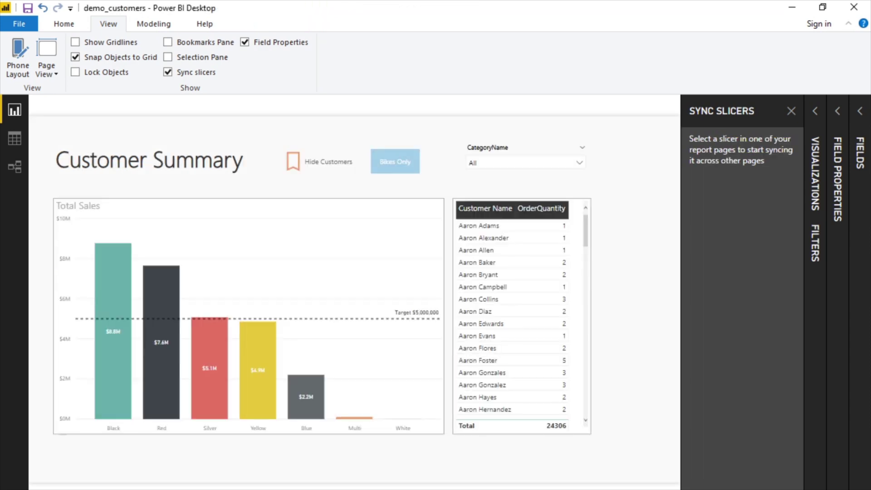
click(515, 150)
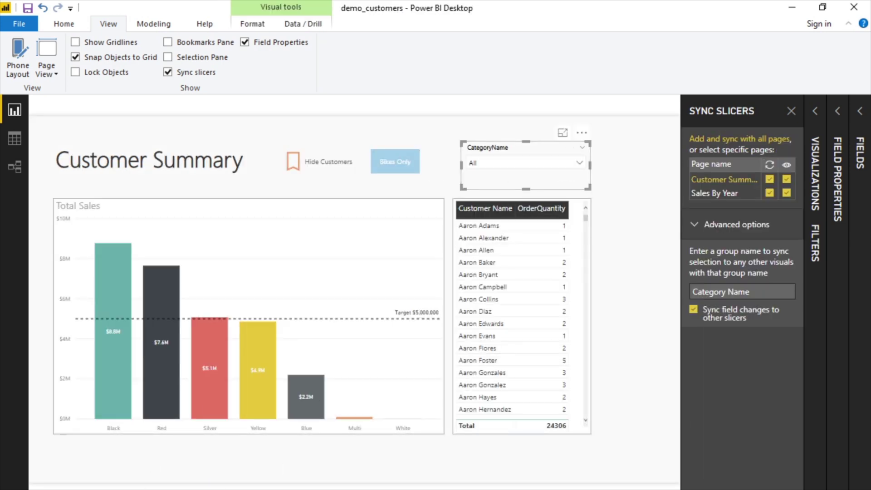
click(182, 489)
click(540, 129)
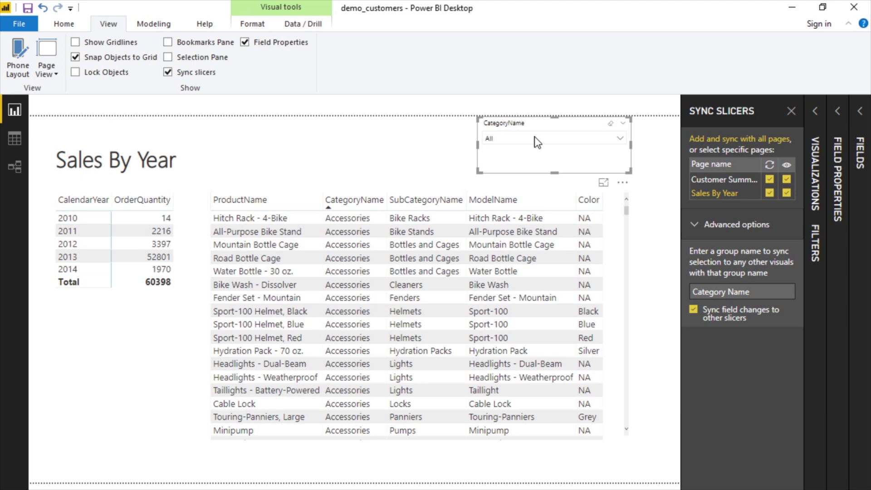
- Filter the Sales By Year page's CategoryName slicer to Clothing and check the synced slicer on the Customer Summary page
click(534, 137)
click(504, 173)
click(433, 173)
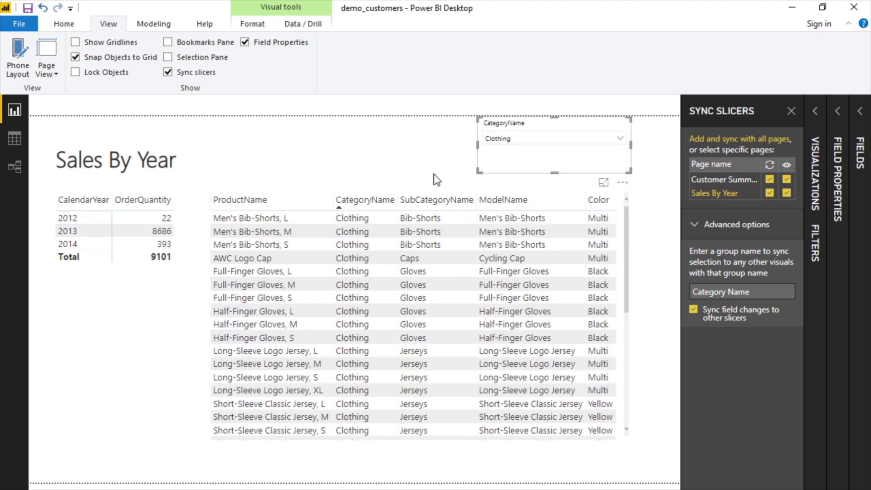
click(434, 173)
click(105, 489)
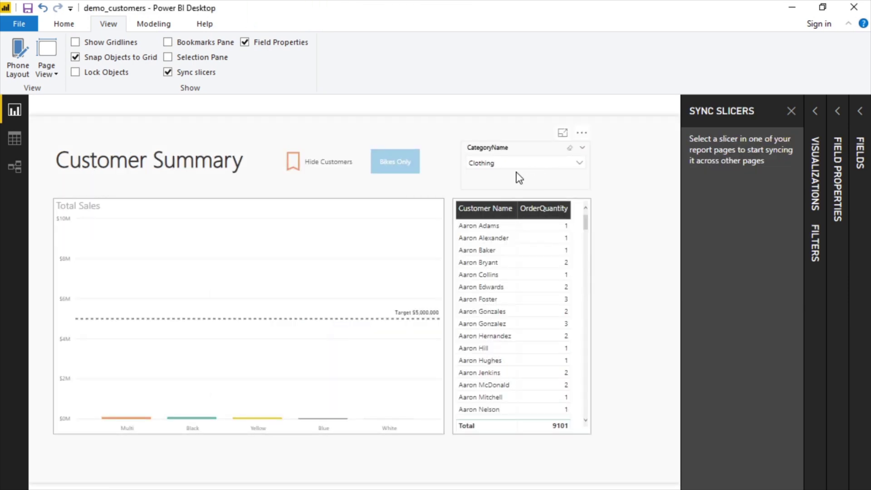
- Add Bikes to the CategoryName selection on the Customer Summary page and check the selected categories on the Sales By Year page
click(508, 164)
click(489, 176)
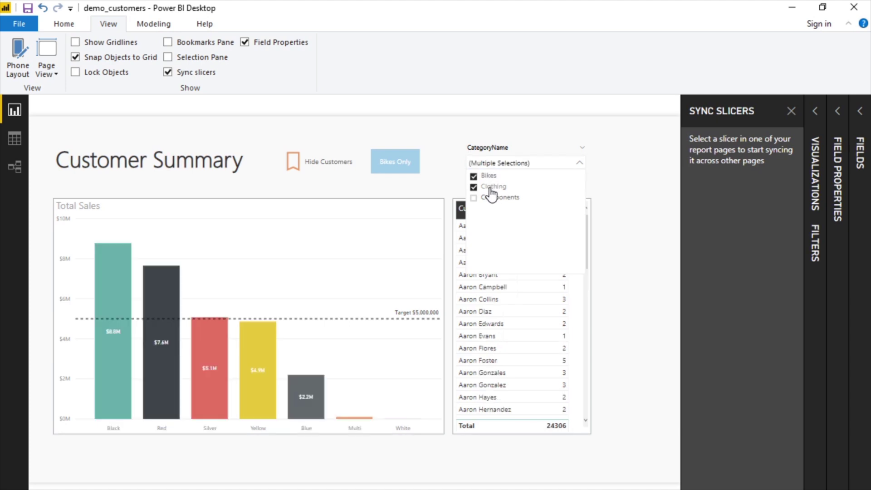
click(173, 489)
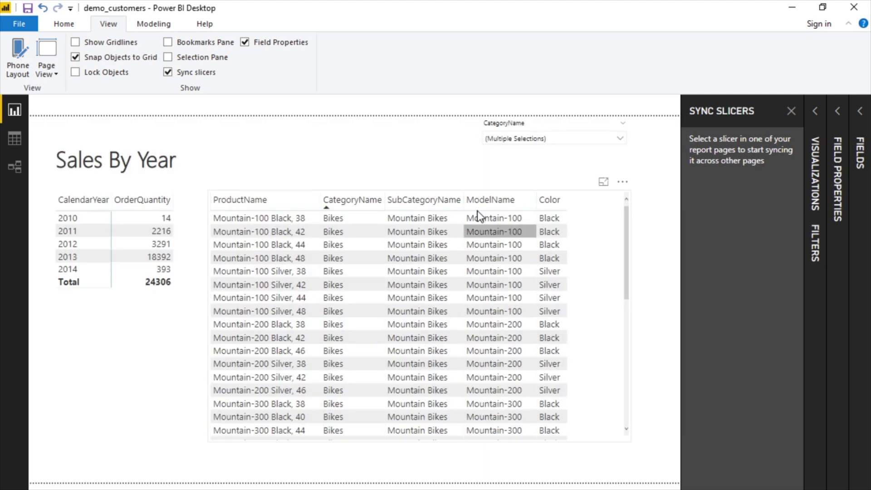
click(517, 140)
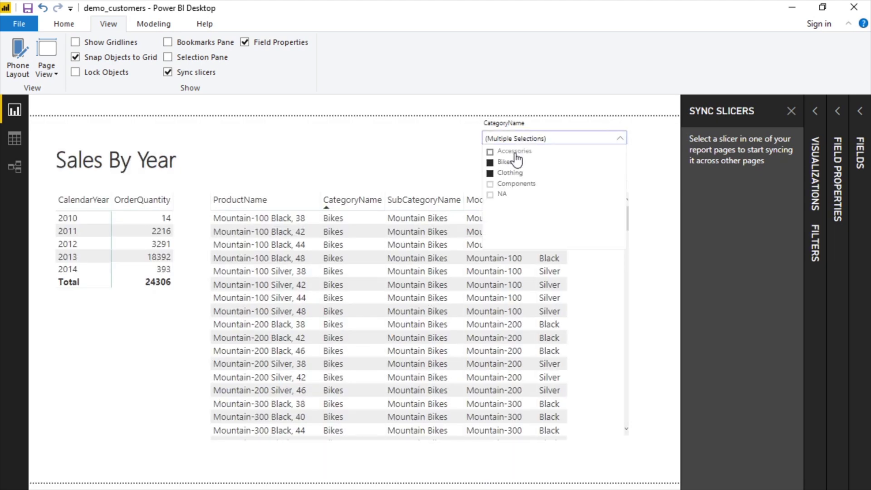
- Turn off syncing for the Sales By Year slicer, filter it to Bikes only, and check the Customer Summary page
click(538, 126)
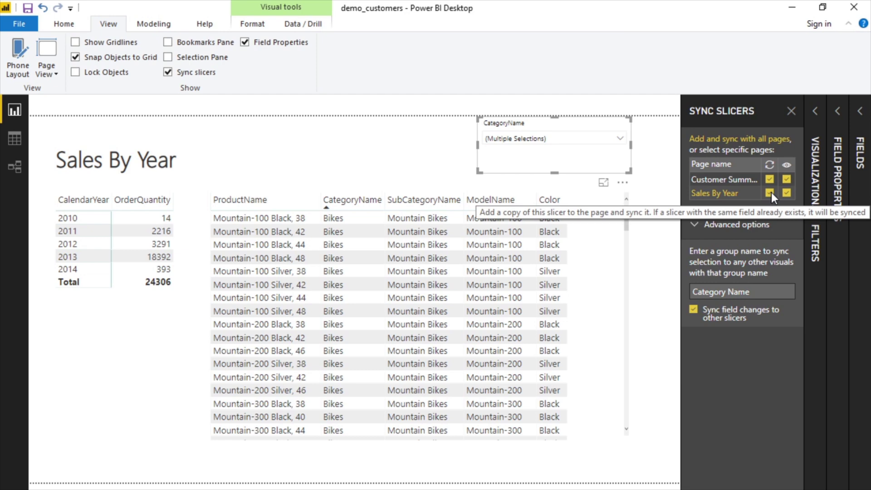
click(770, 192)
click(537, 139)
click(504, 163)
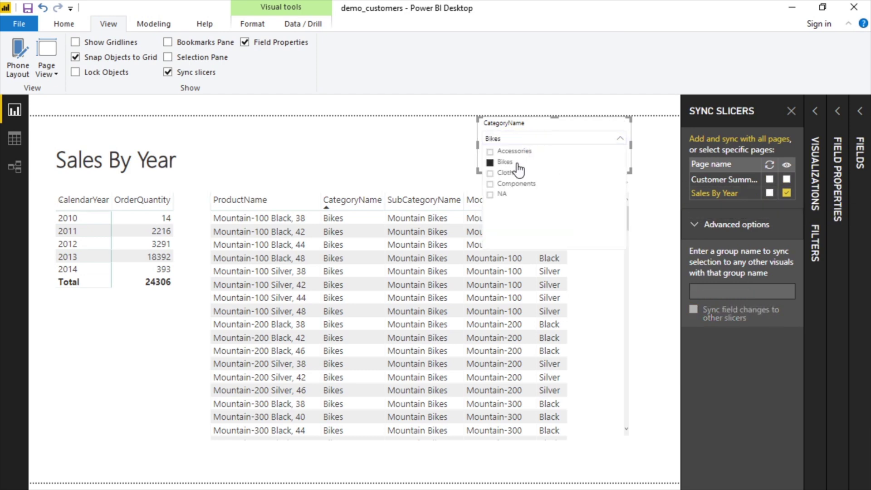
click(178, 466)
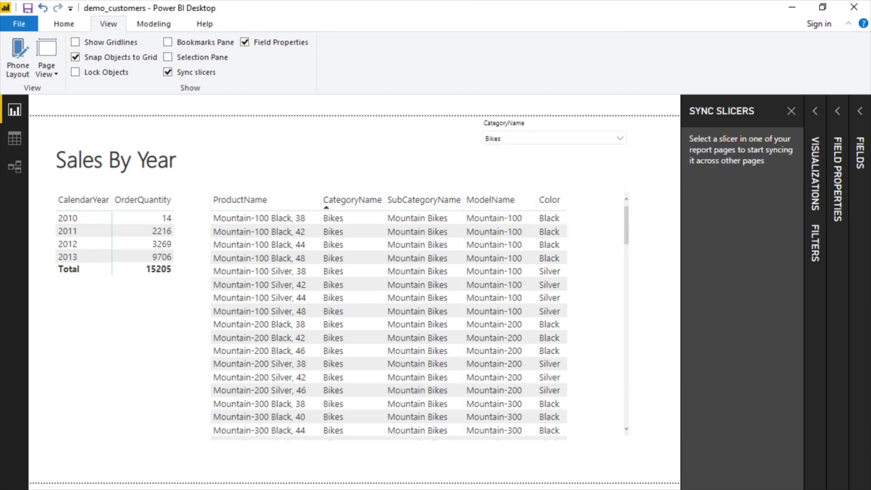
click(177, 488)
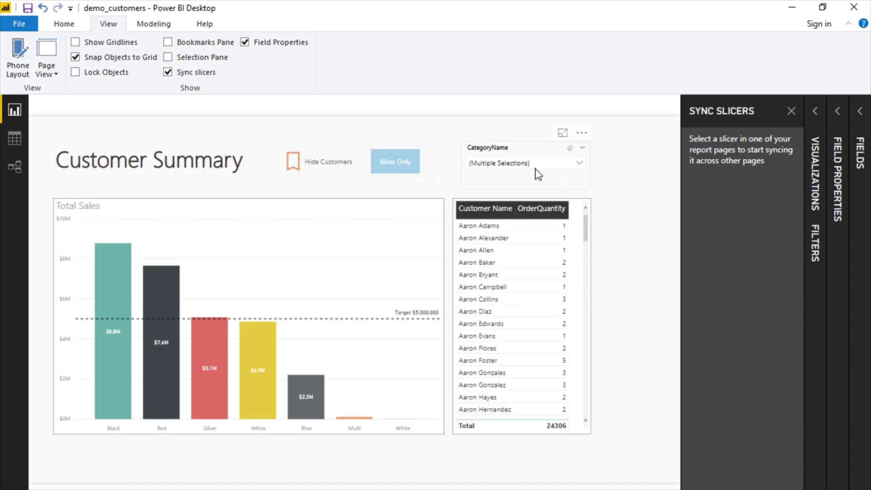
- Sync the Customer Summary CategoryName slicer with the Sales By Year page again and check the slicer on that page
click(525, 156)
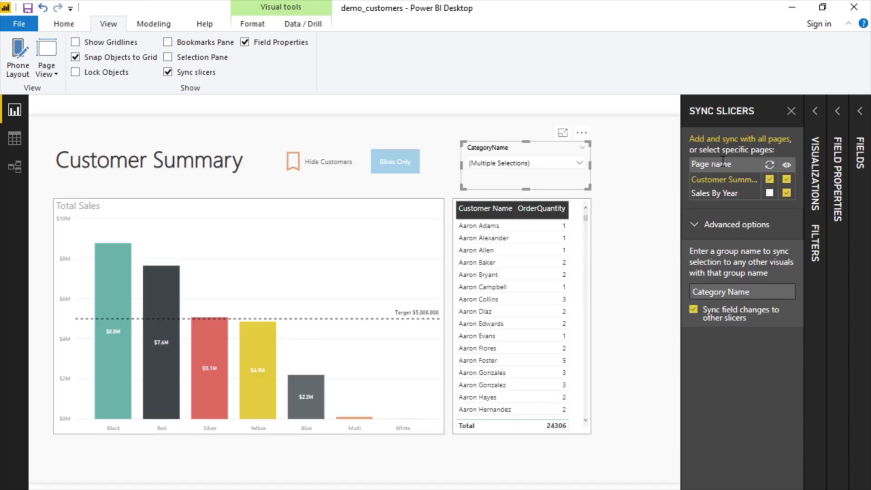
click(759, 295)
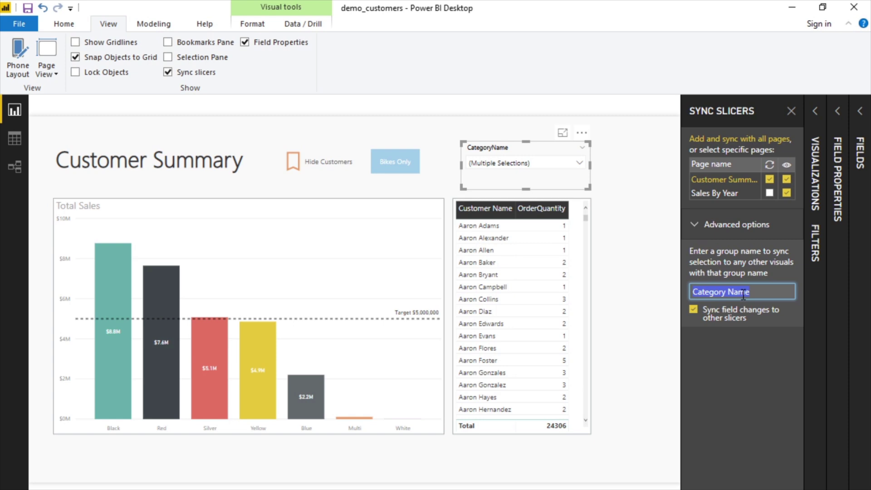
click(769, 193)
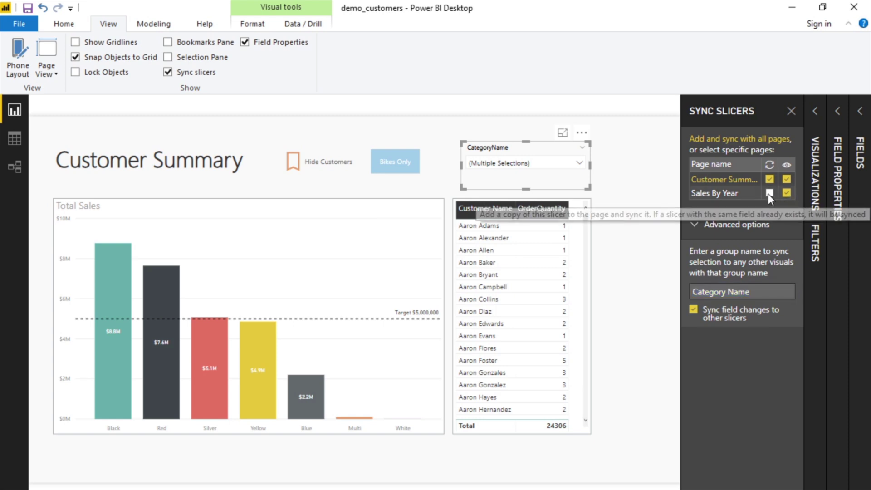
click(235, 484)
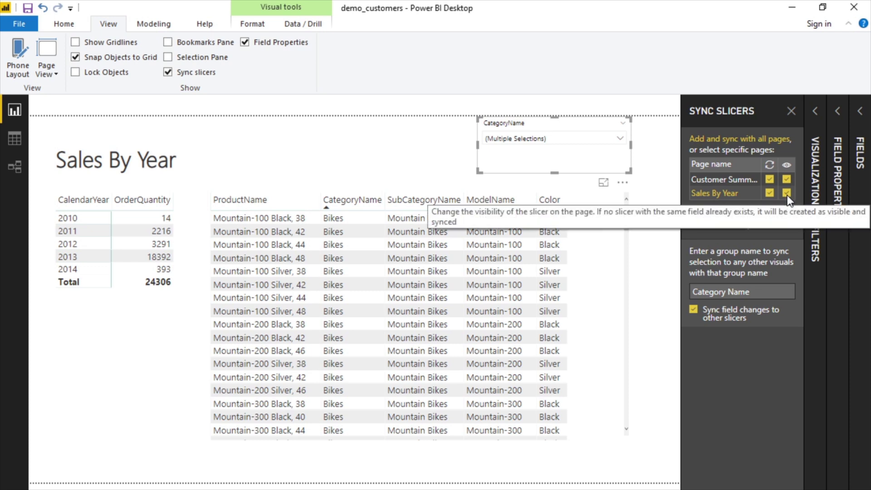
- Hide the CategoryName slicer on the Sales By Year page, leave only Clothing selected on Customer Summary, and check Sales By Year
click(786, 194)
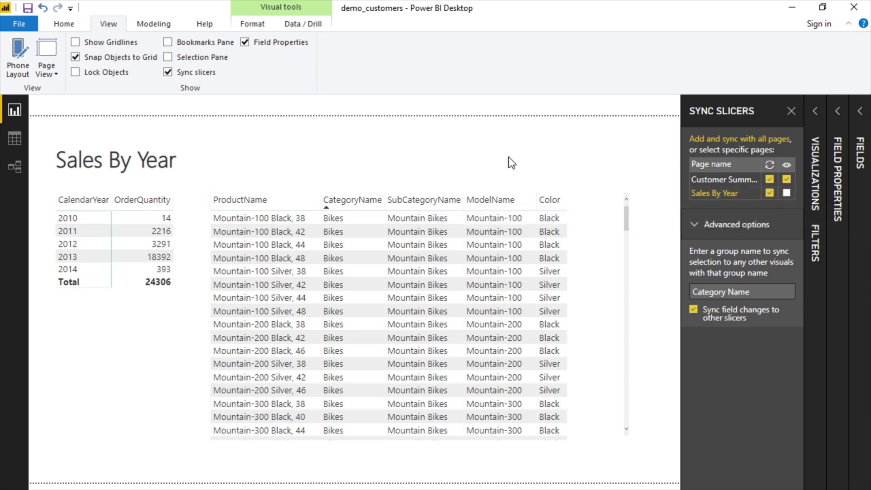
click(109, 467)
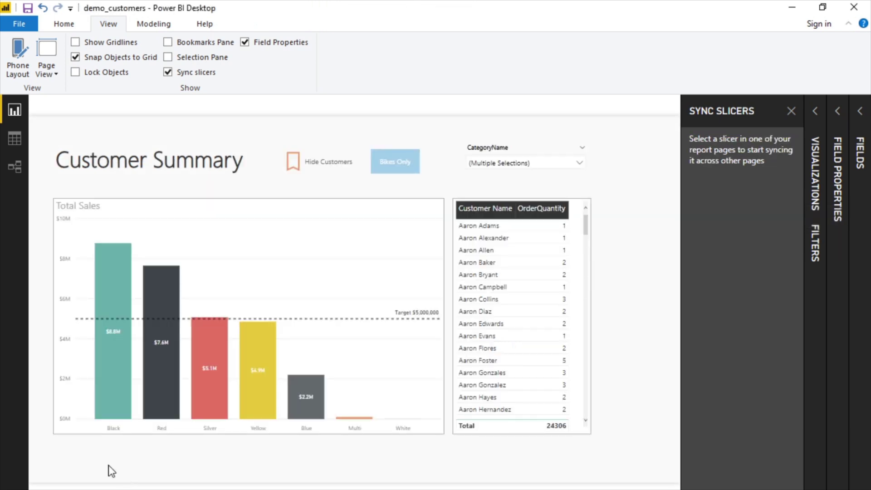
click(501, 163)
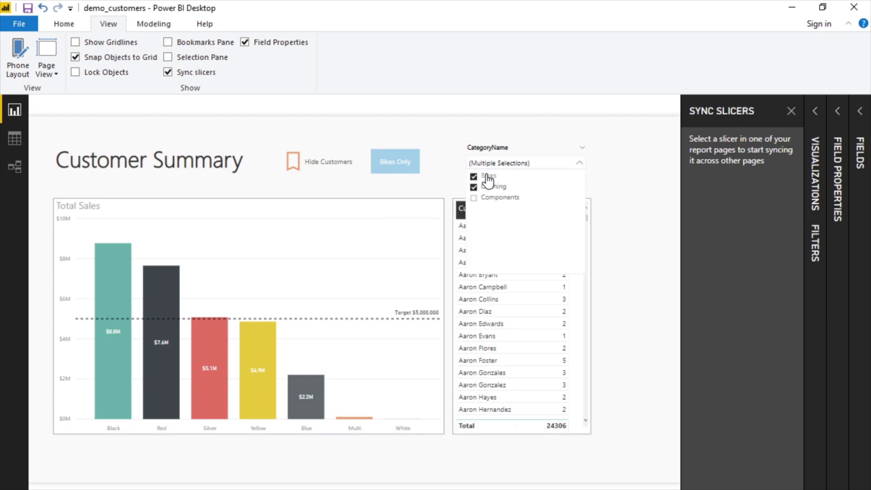
click(488, 177)
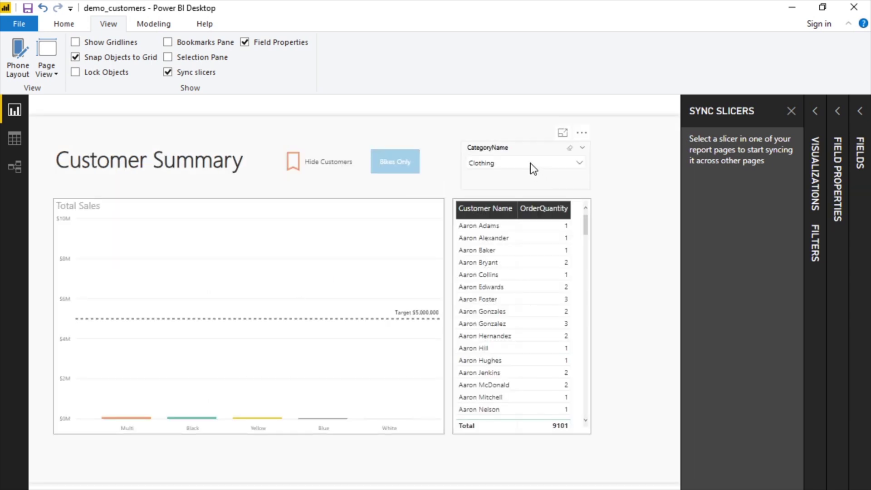
- Filter the Customer Summary CategoryName slicer to Bikes and make the slicer visible on the Sales By Year page
click(535, 163)
click(489, 176)
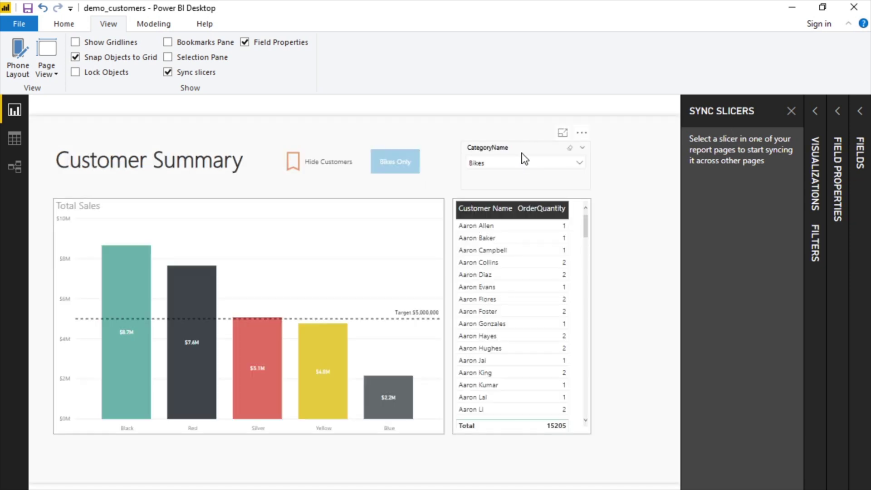
click(522, 153)
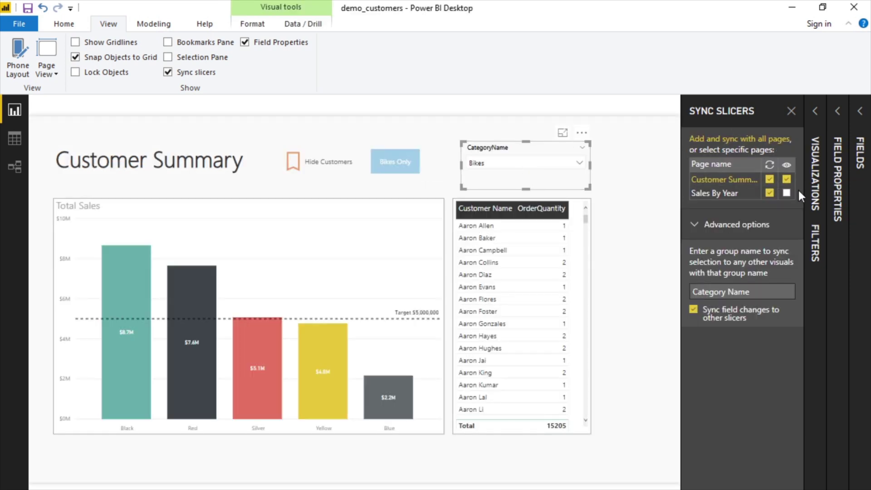
click(787, 193)
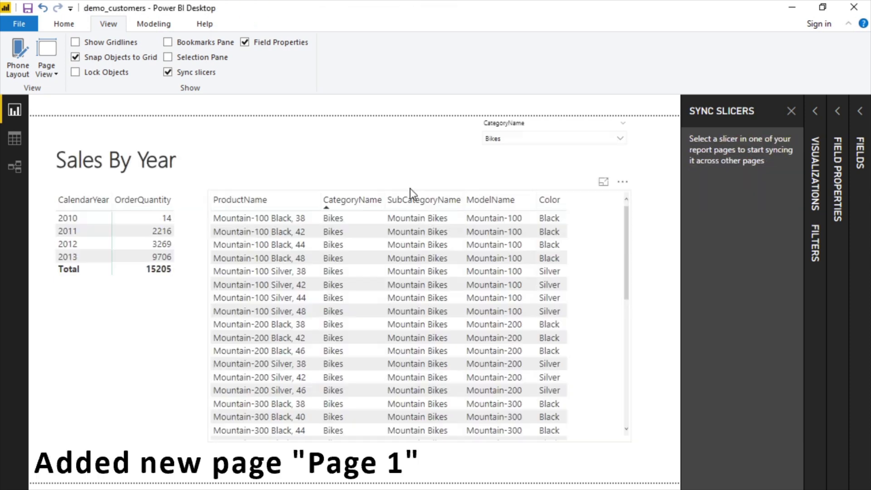
- Show the Sales By Year CategoryName slicer on Page 1 without syncing it, and assign the Page 1 slicer to sync group "Group 2"
click(528, 153)
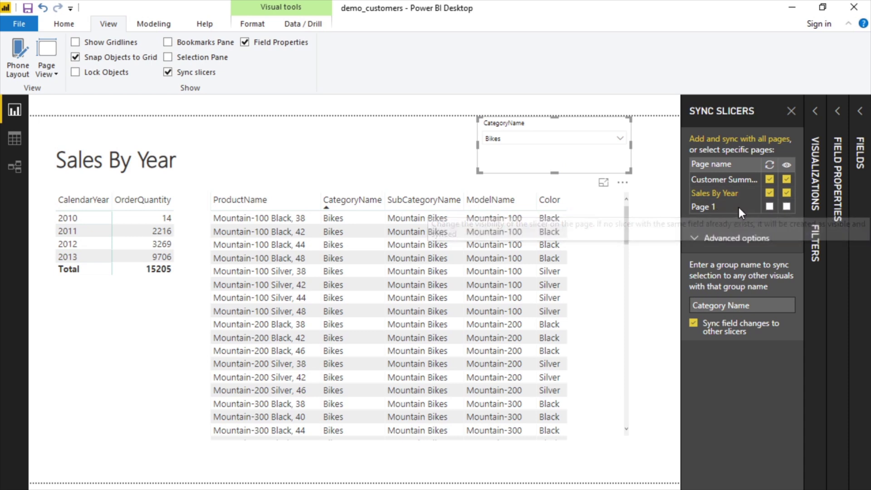
click(787, 207)
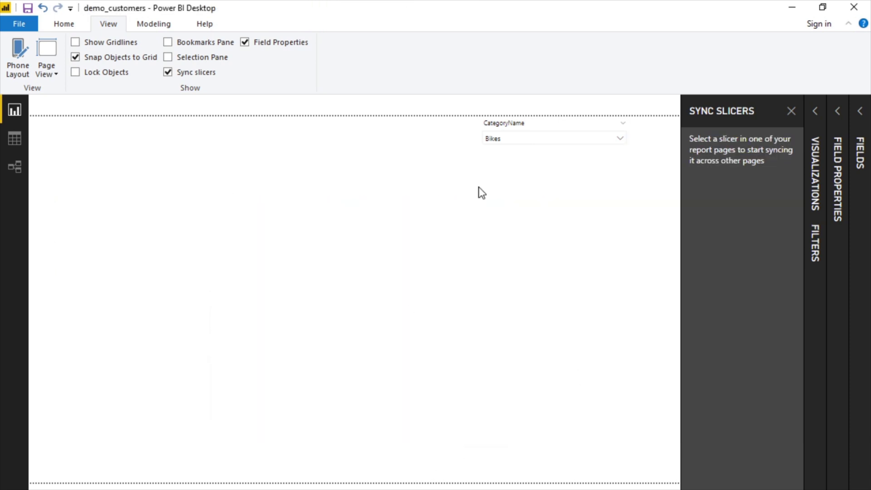
click(516, 156)
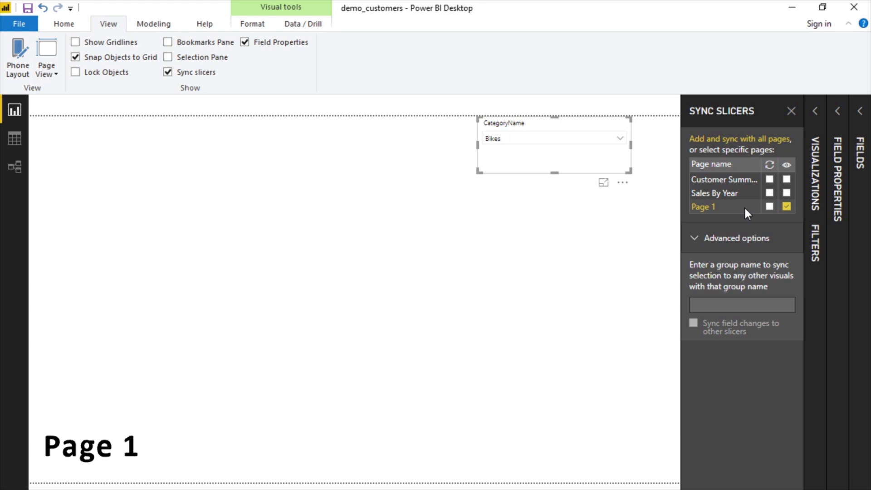
click(719, 302)
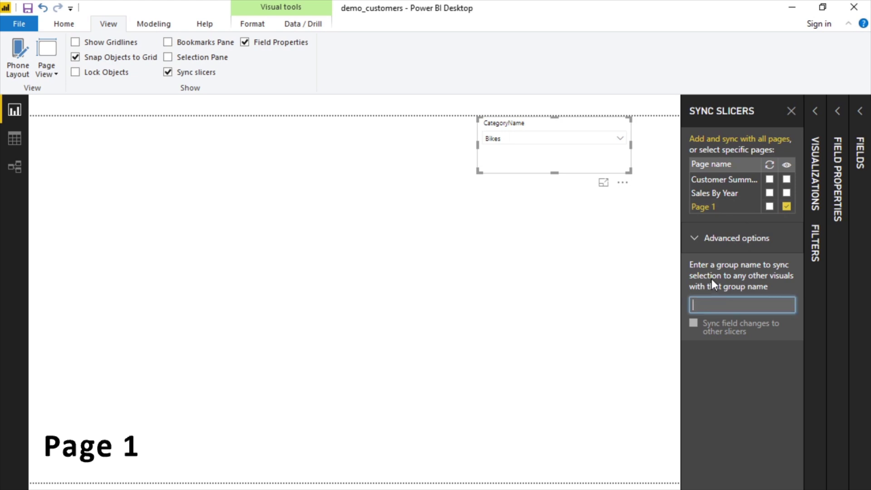
text(Group 2)
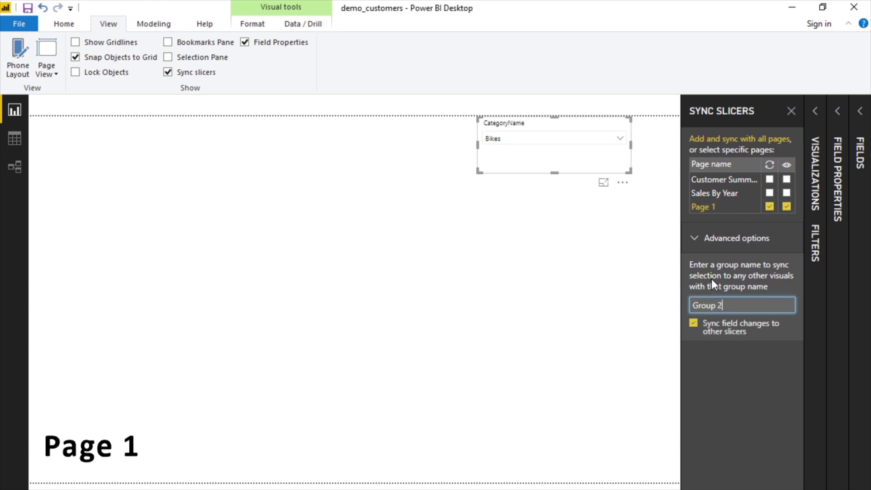
click(644, 295)
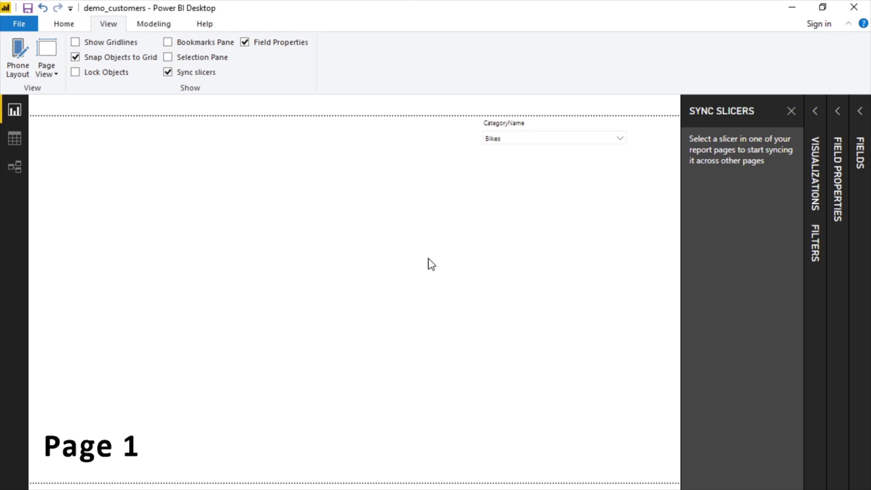
click(516, 146)
- Filter the Sales By Year CategoryName slicer to Clothing and check the slicers on Page 1 and Customer Summary
click(204, 489)
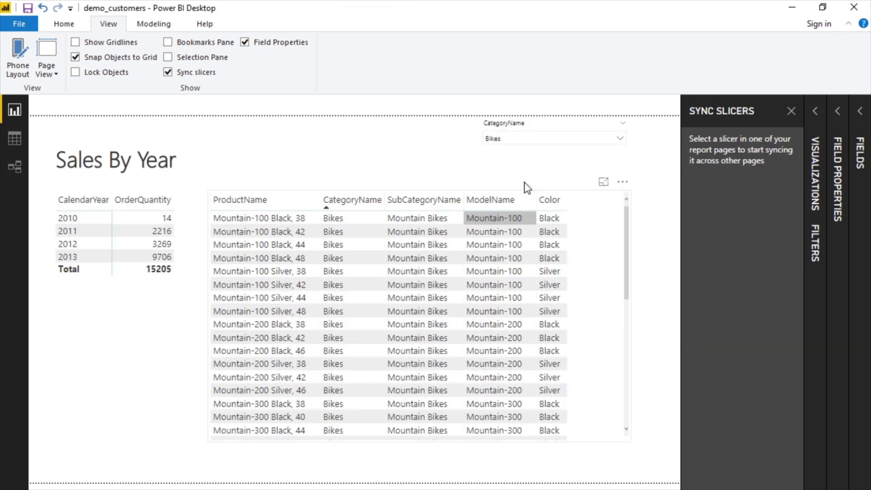
click(506, 138)
click(502, 173)
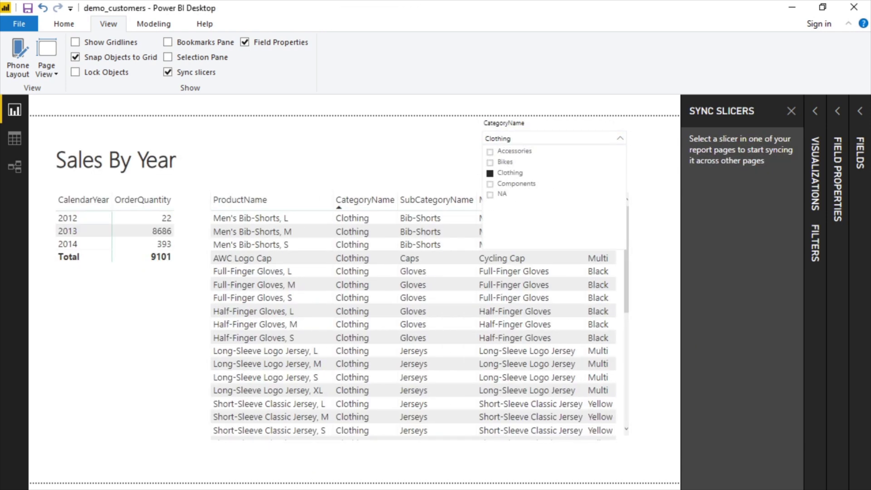
click(296, 489)
click(113, 489)
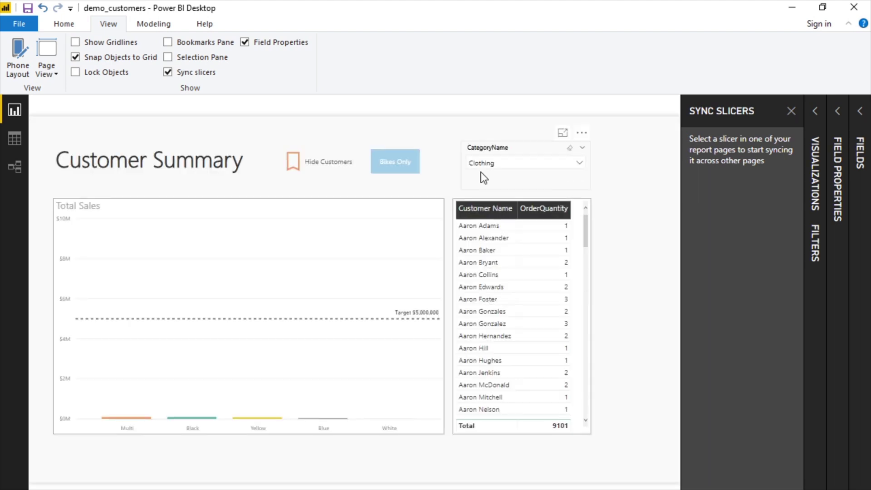
- Compare the sync settings and group names of the CategoryName slicers on the Sales By Year page and Page 1
key(ctrl+Page_Down)
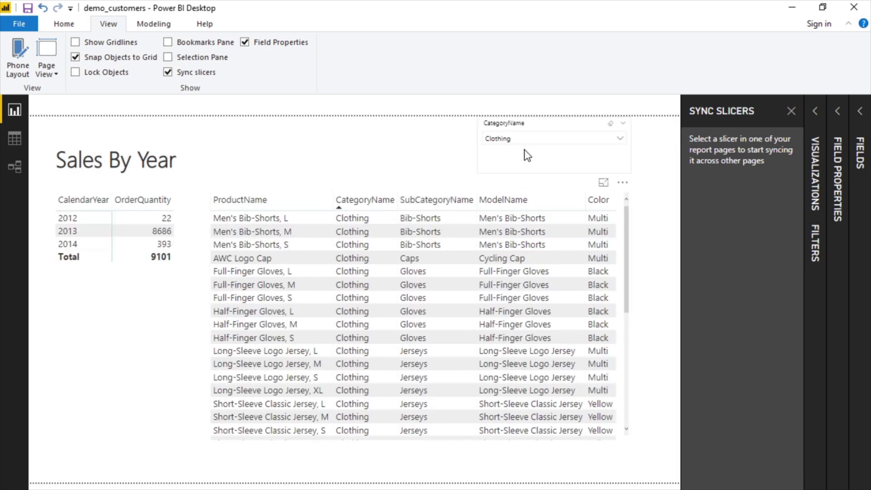
click(579, 156)
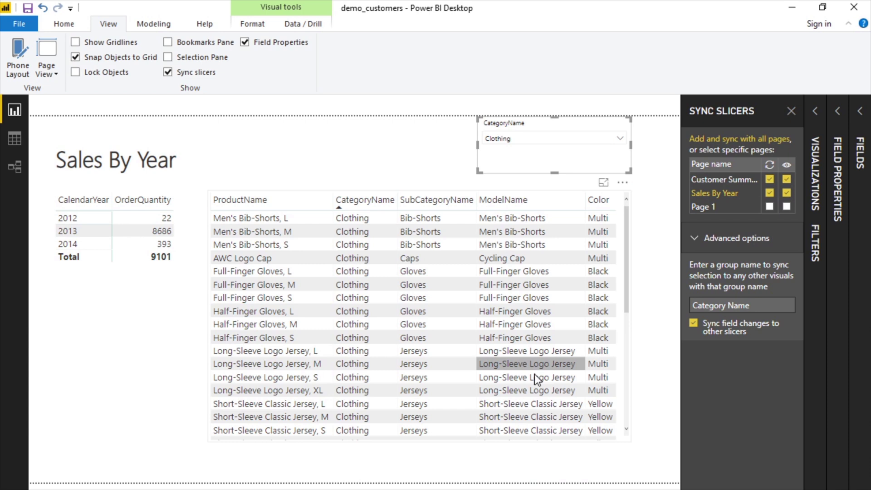
key(ctrl+Page_Down)
click(545, 156)
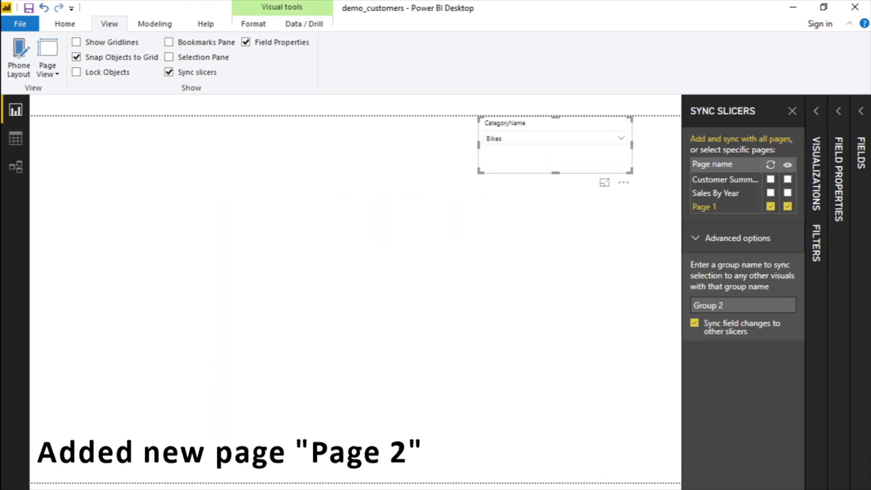
- Add report page Page 2, and make the Page 1 CategoryName slicer visible and synced on it
key(shift+F11)
key(ctrl+Page_Up)
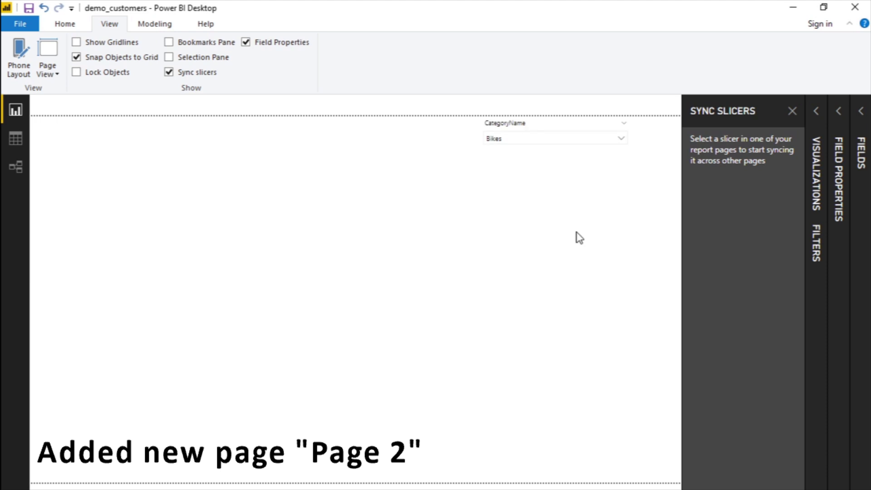
click(570, 156)
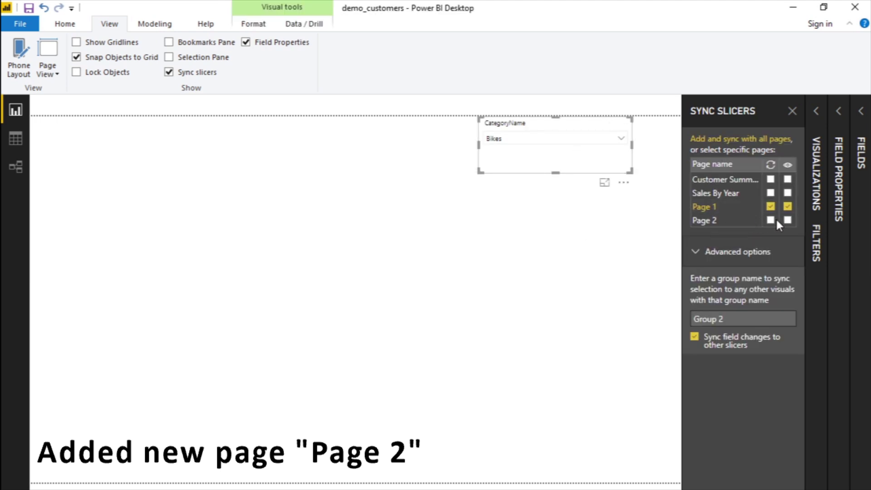
click(787, 220)
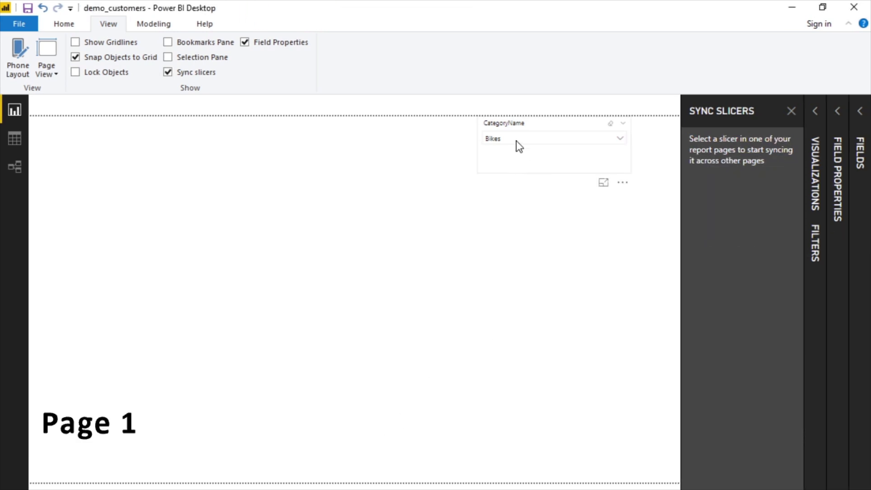
- Filter the Page 1 CategoryName slicer to NA and check the slicer's selection and sync settings on Page 2
click(516, 141)
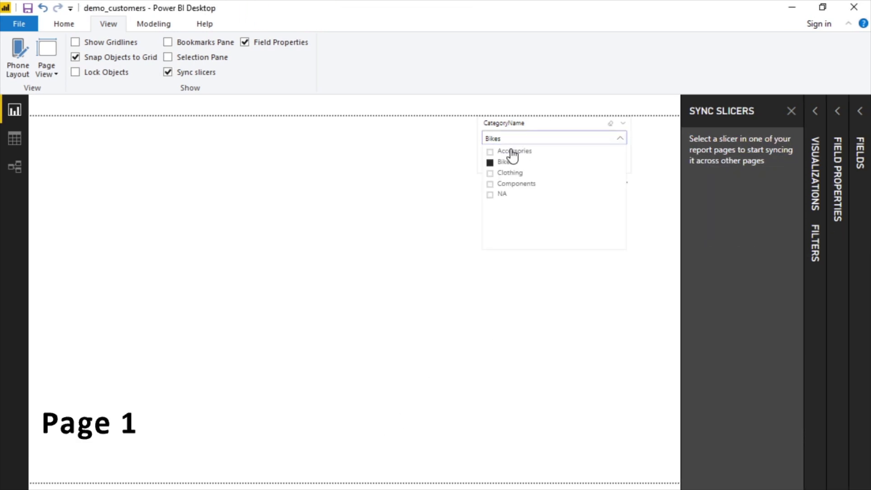
click(500, 184)
click(499, 195)
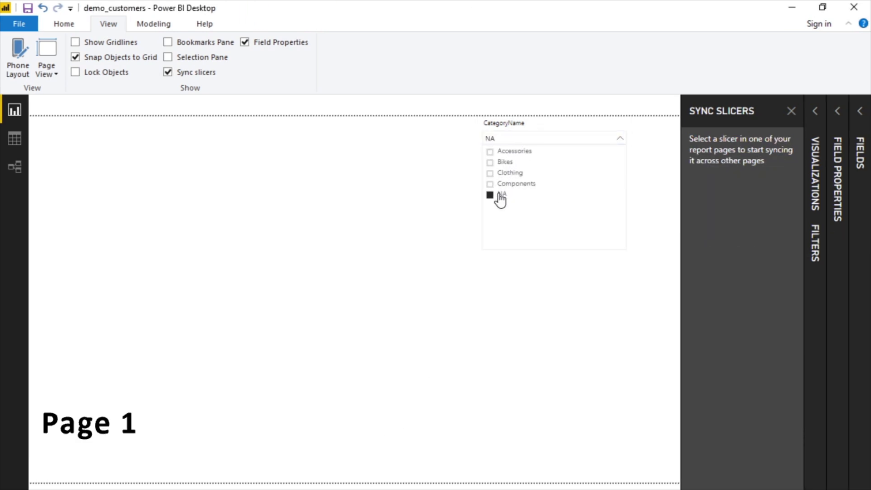
click(302, 489)
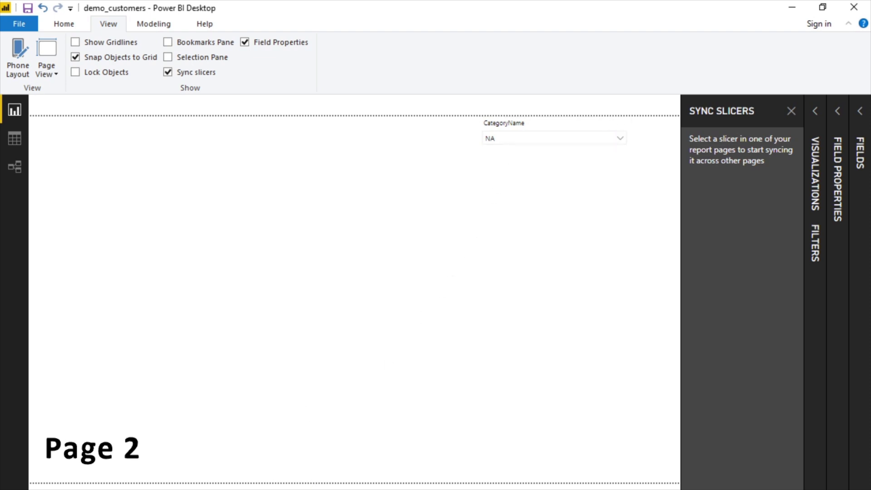
click(548, 153)
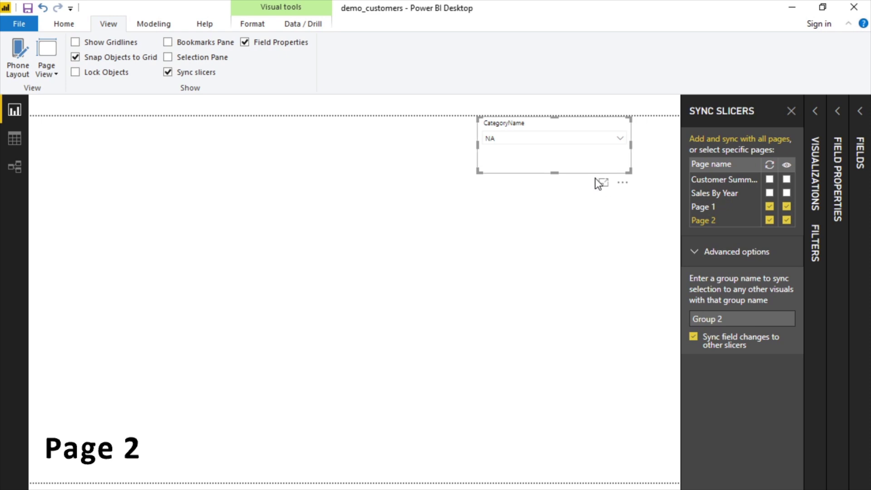
- Check the sync group of the Sales By Year CategoryName slicer and filter that slicer to Bikes
click(181, 489)
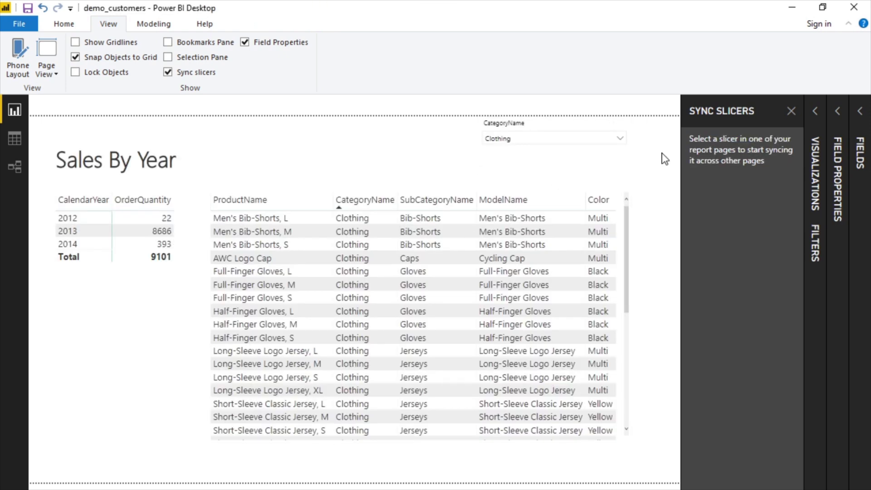
click(584, 153)
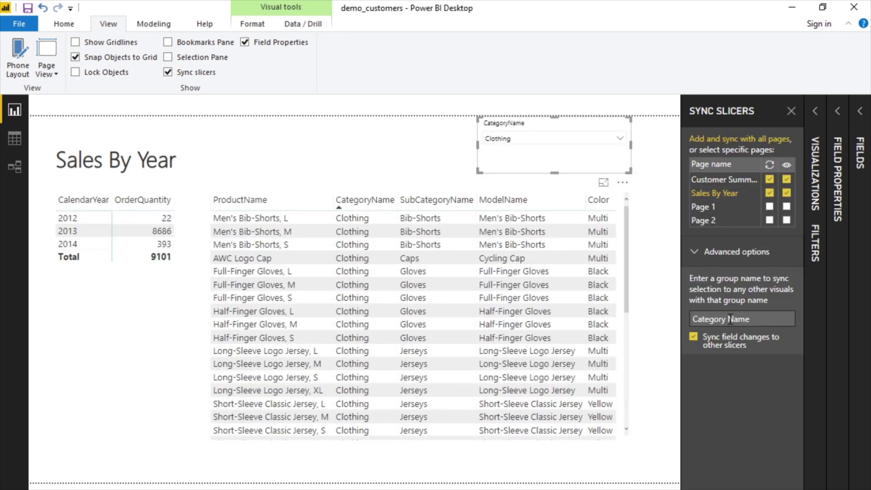
click(578, 137)
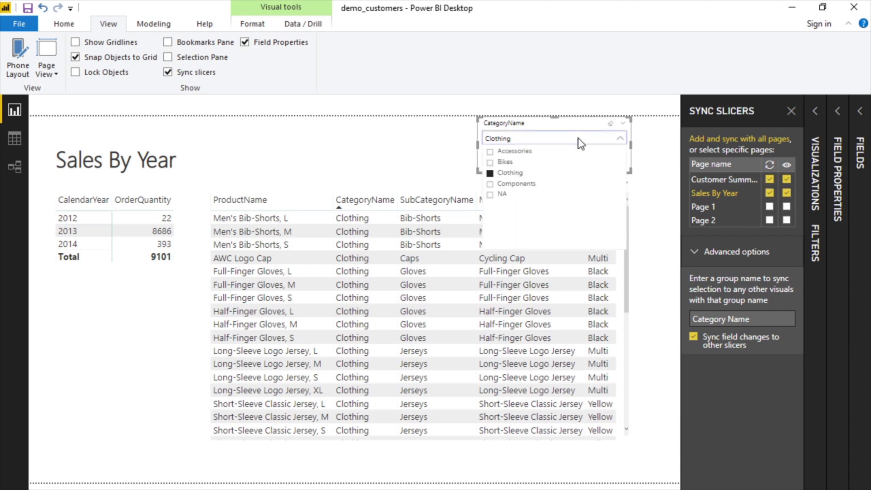
click(513, 162)
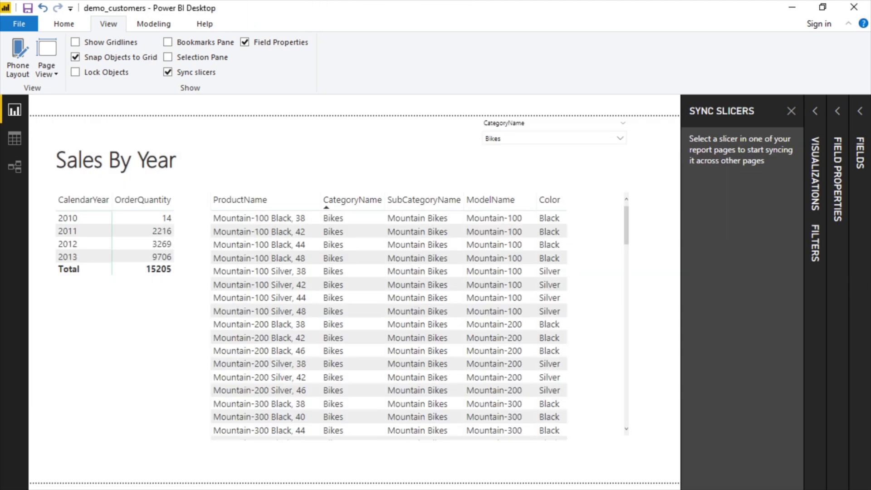